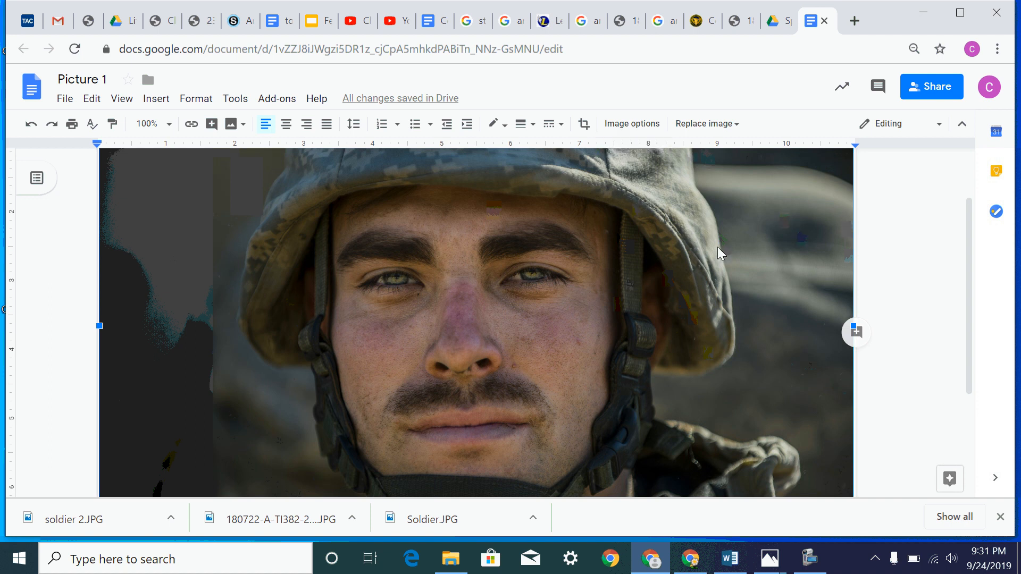
# Select the soldier photo in the document and open its image options.
pyautogui.click(933, 216)
pyautogui.scroll(-2, 932, 217)
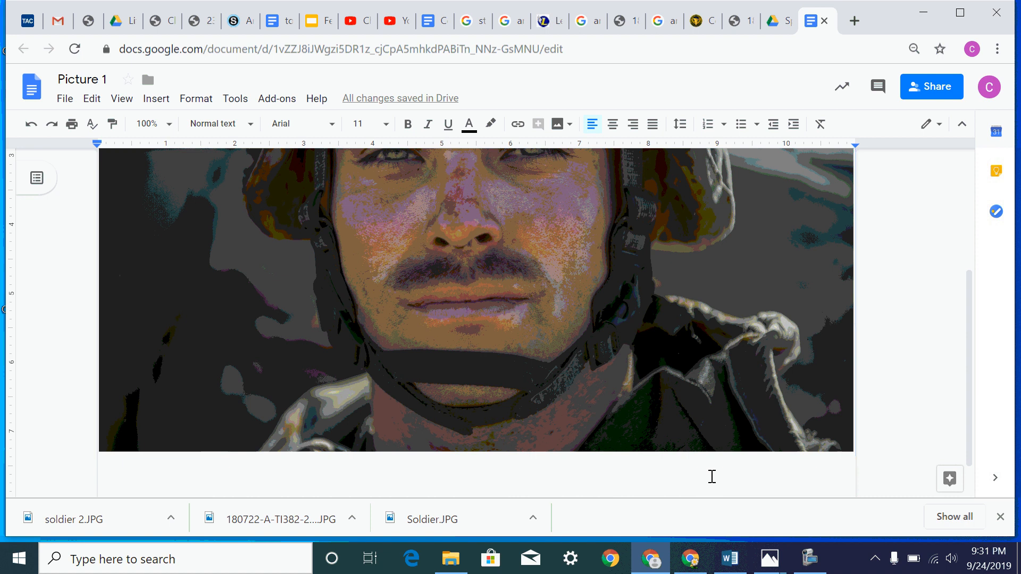
pyautogui.click(712, 477)
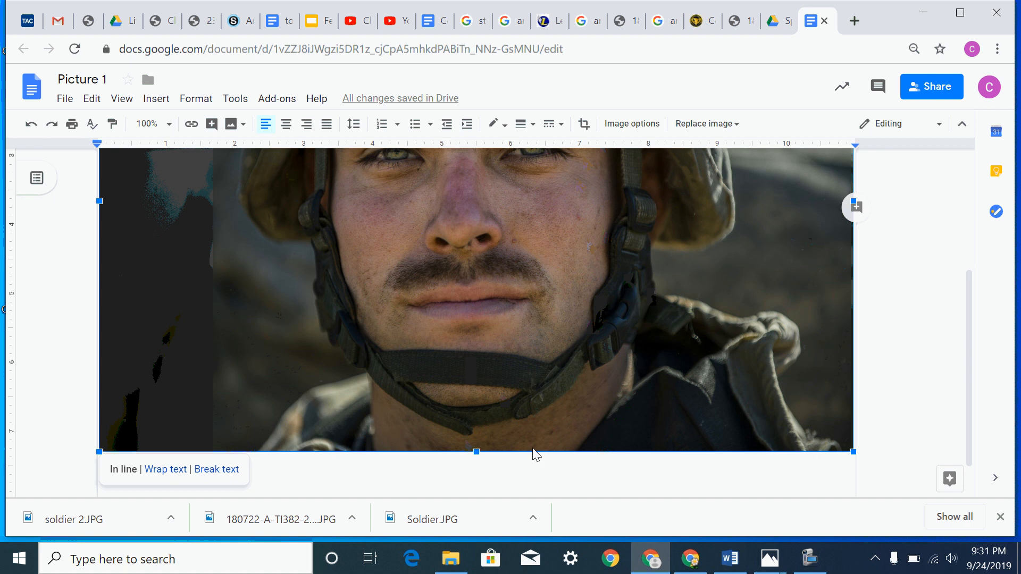
pyautogui.click(633, 125)
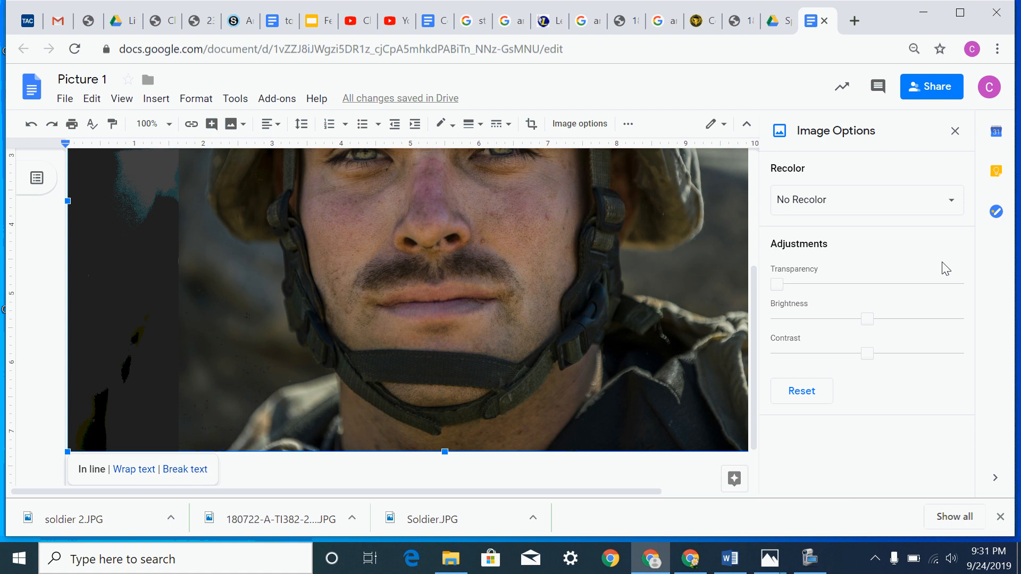
# Recolor the soldier photo with the Negative preset.
pyautogui.click(951, 207)
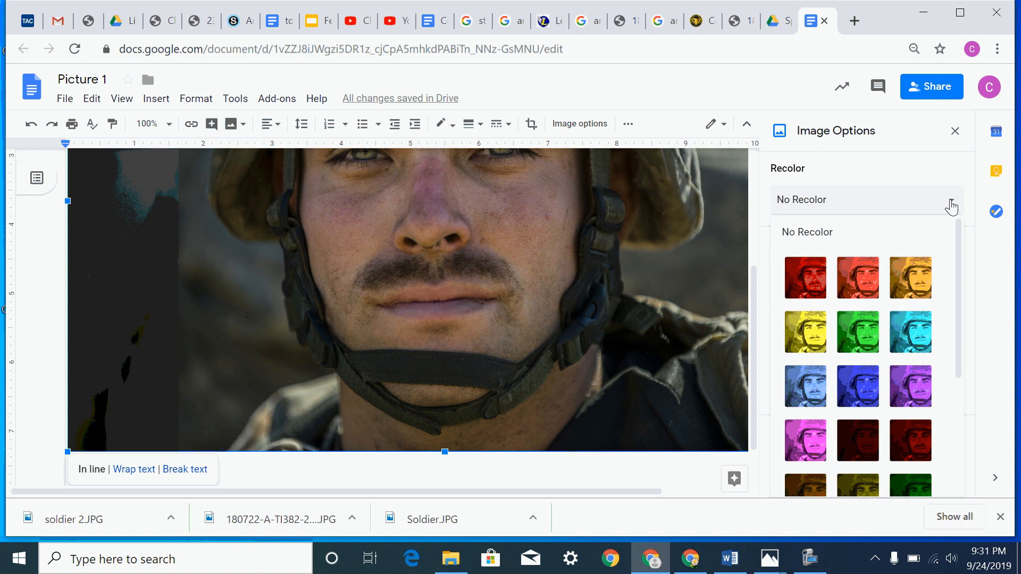
pyautogui.moveTo(960, 239); pyautogui.dragTo(966, 372)
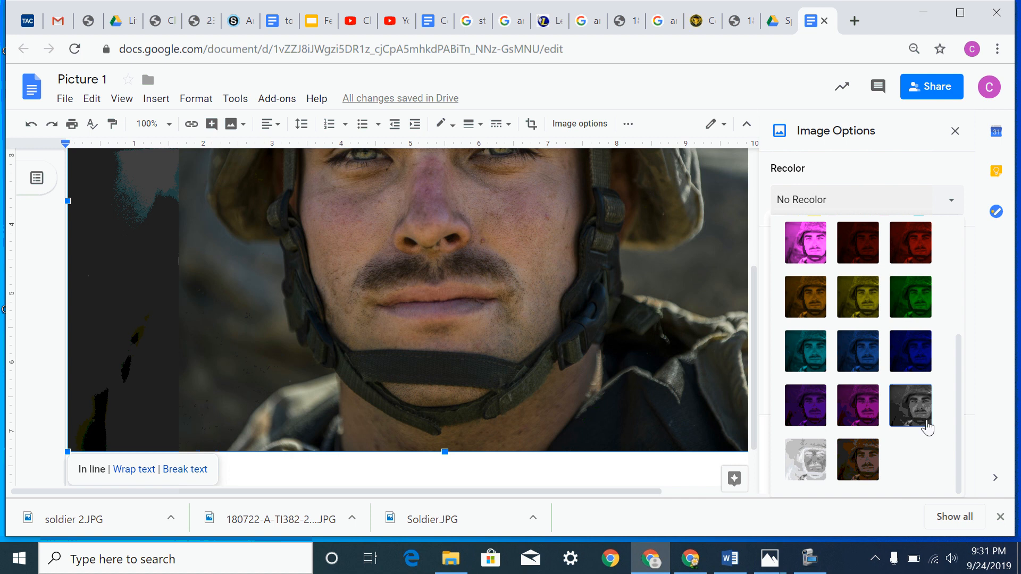
pyautogui.click(805, 478)
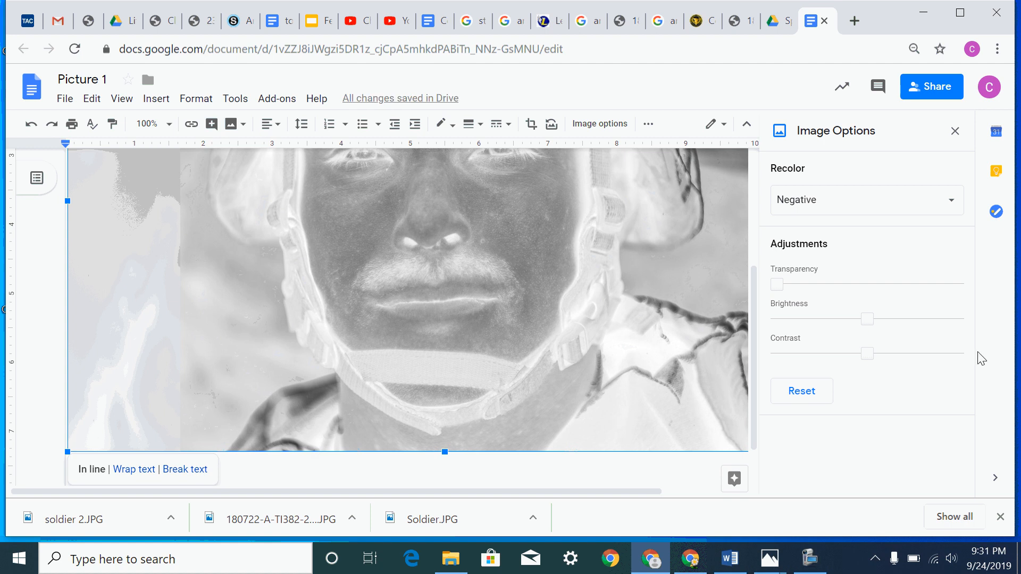
# Recolor the soldier photo with the Grayscale preset.
pyautogui.click(951, 210)
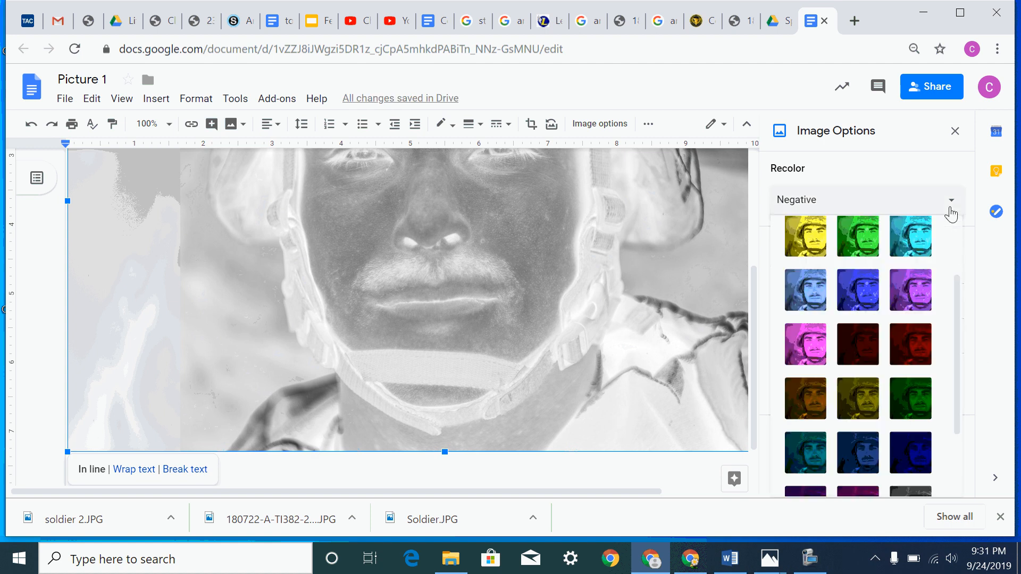
pyautogui.moveTo(959, 348); pyautogui.dragTo(956, 416)
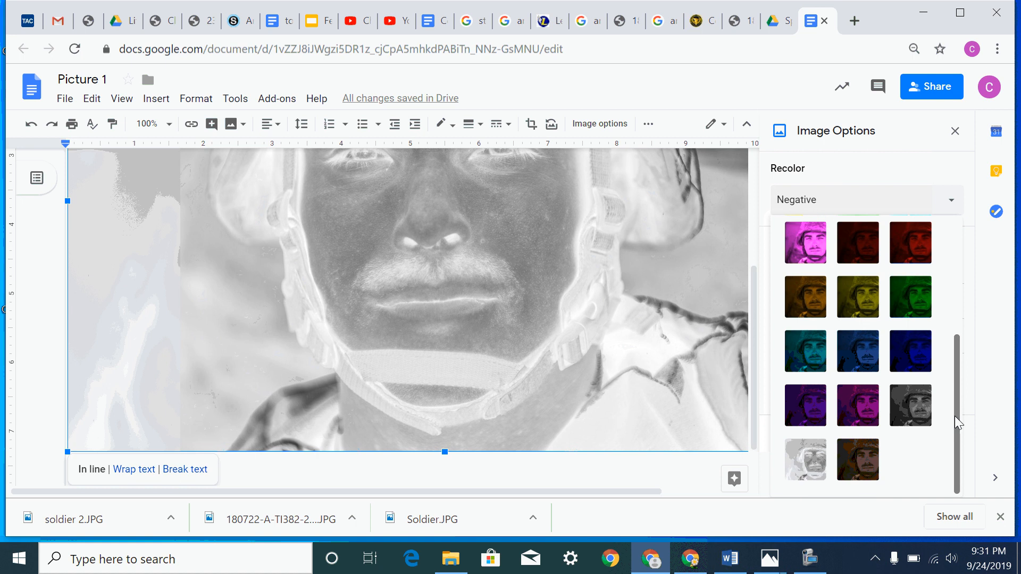
pyautogui.click(922, 414)
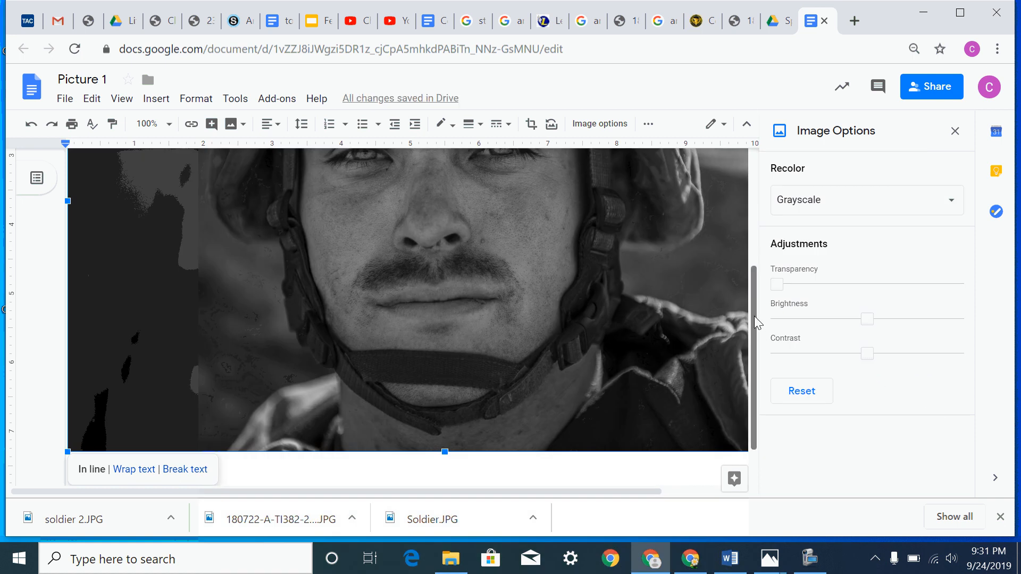
# Raise the photo's contrast to the maximum and increase its brightness until the facial features stand out in pure black and white.
pyautogui.moveTo(755, 324); pyautogui.dragTo(757, 283)
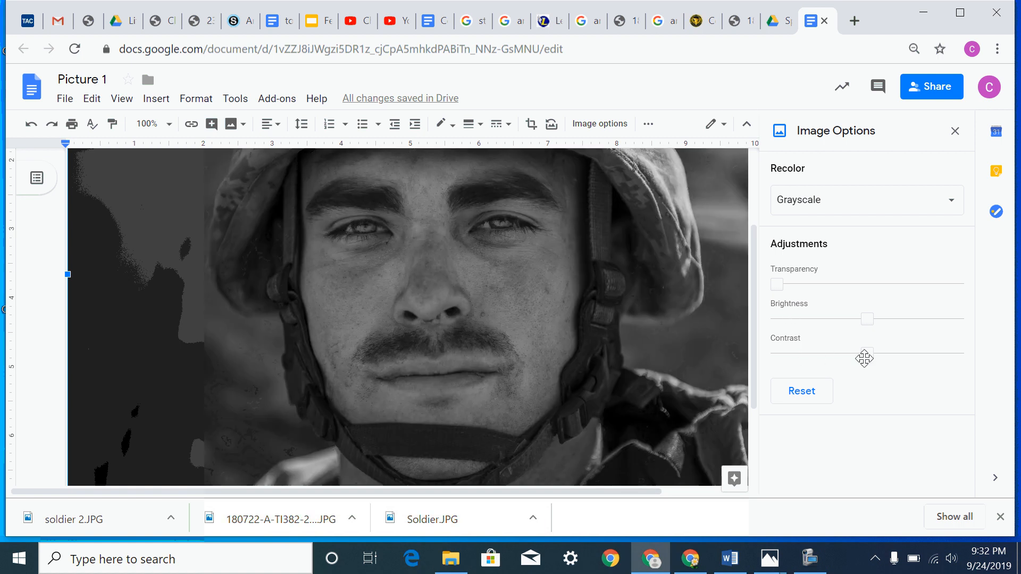
pyautogui.moveTo(867, 353); pyautogui.dragTo(961, 368)
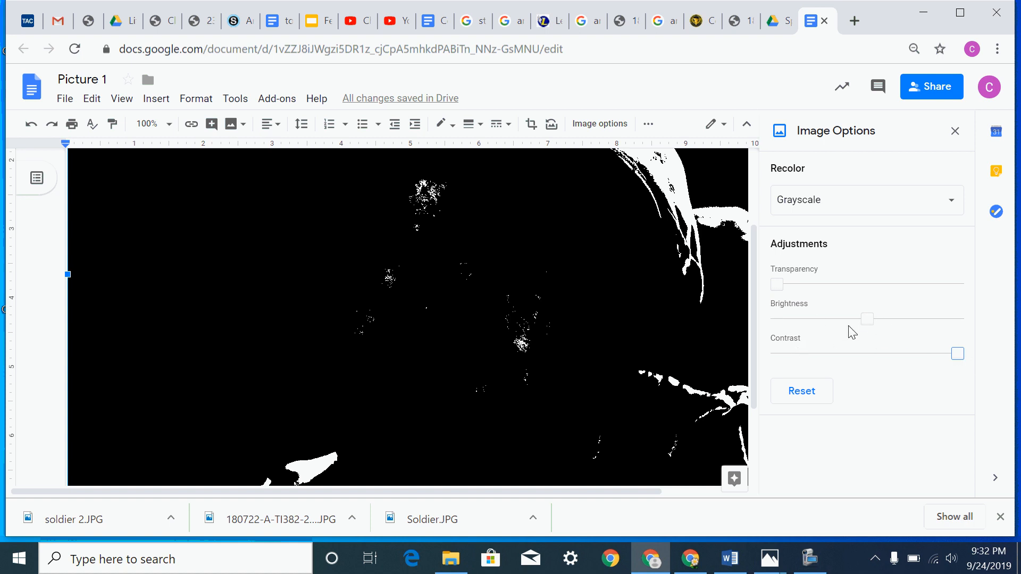
pyautogui.moveTo(865, 320); pyautogui.dragTo(897, 322)
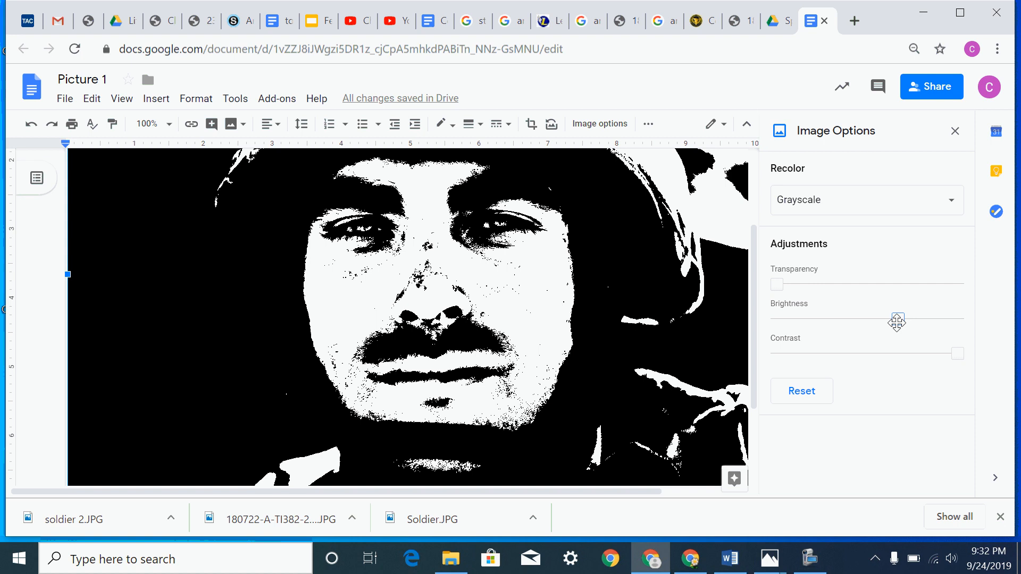
pyautogui.moveTo(897, 322); pyautogui.dragTo(918, 320)
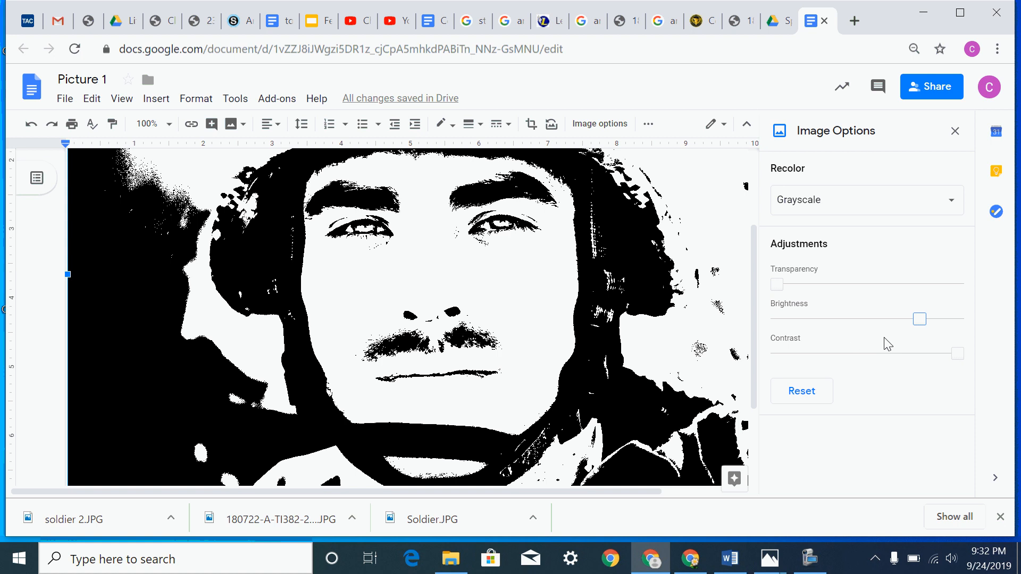
pyautogui.moveTo(920, 320)
pyautogui.mouseDown()
pyautogui.moveTo(955, 317)
pyautogui.moveTo(921, 321)
pyautogui.moveTo(907, 339)
pyautogui.moveTo(919, 325)
pyautogui.mouseUp()
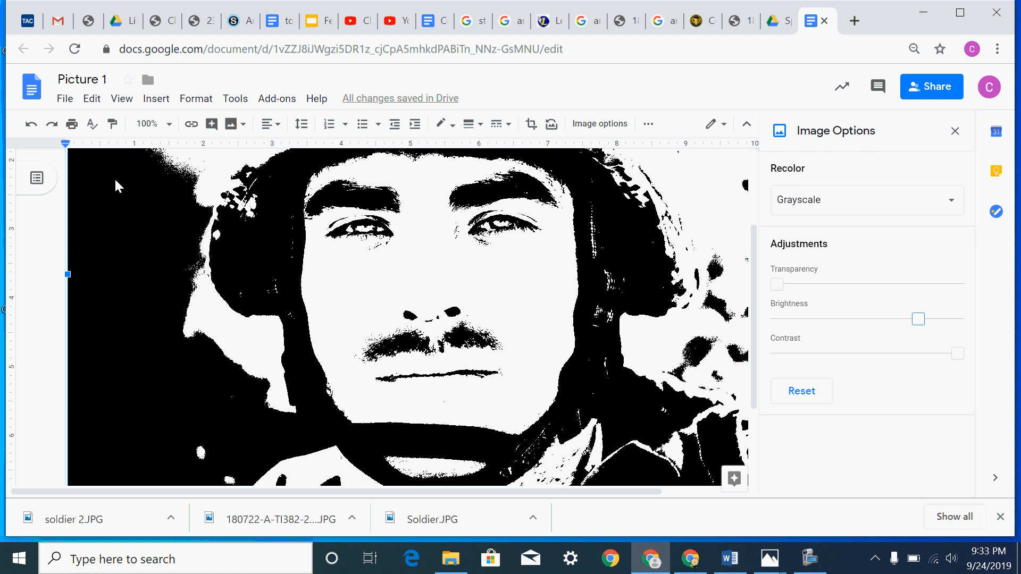
# Check the whole picture in the print preview and cancel without printing.
pyautogui.click(72, 124)
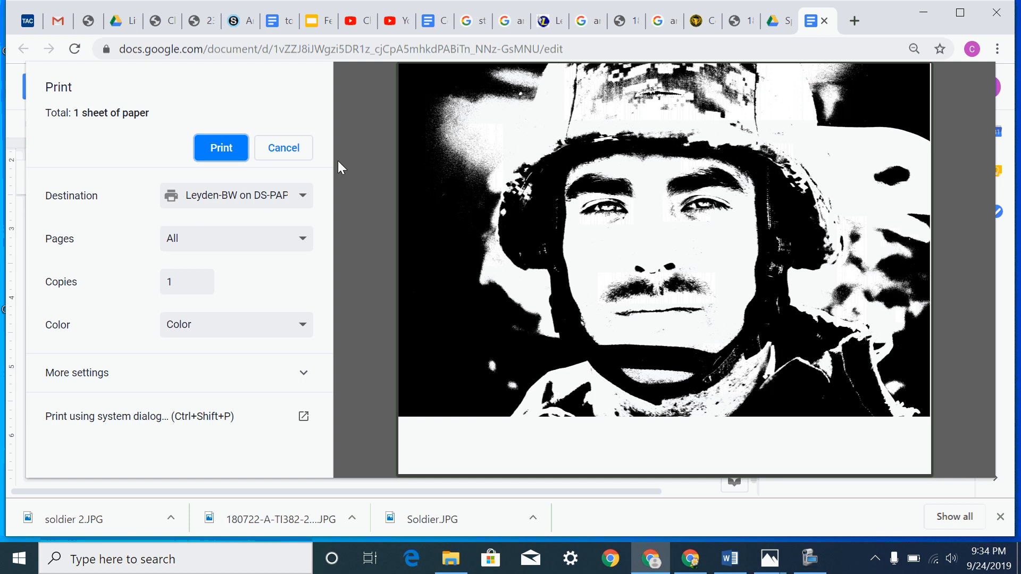
pyautogui.click(290, 157)
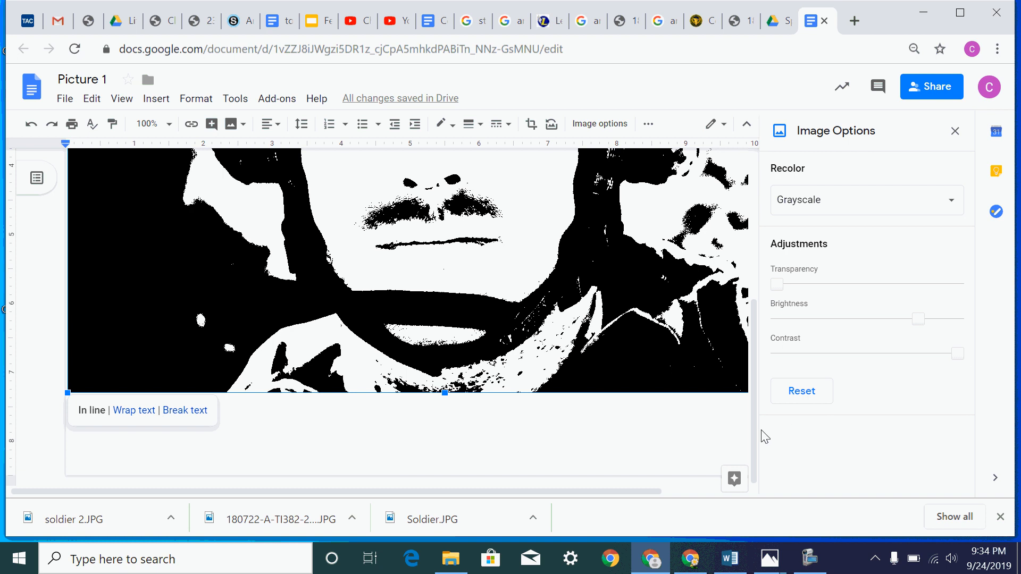
# Fine-tune the photo's brightness in small increments, trying darker and lighter settings, and settle on about +54%.
pyautogui.moveTo(757, 433); pyautogui.dragTo(762, 272)
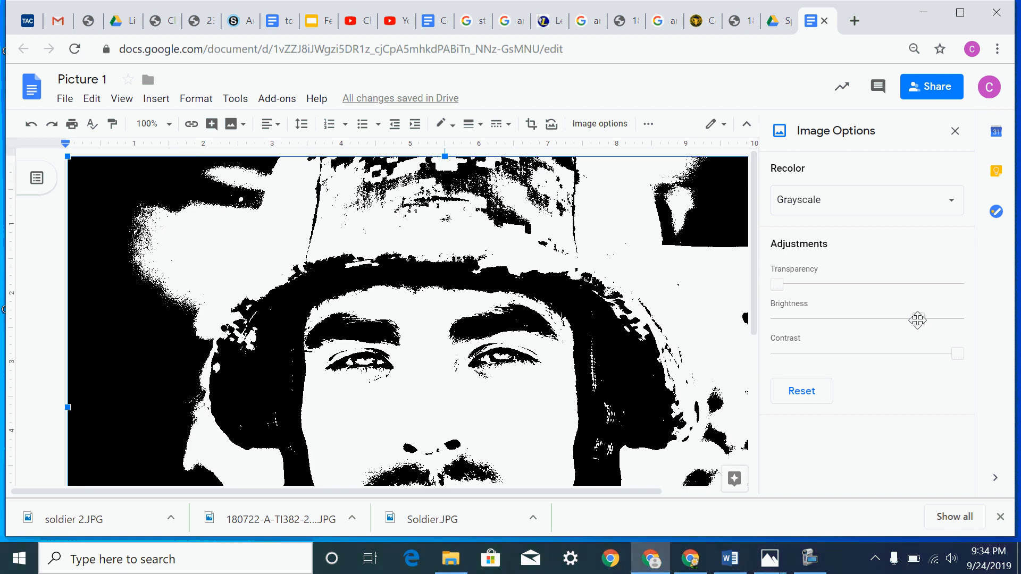
pyautogui.moveTo(920, 319); pyautogui.dragTo(913, 323)
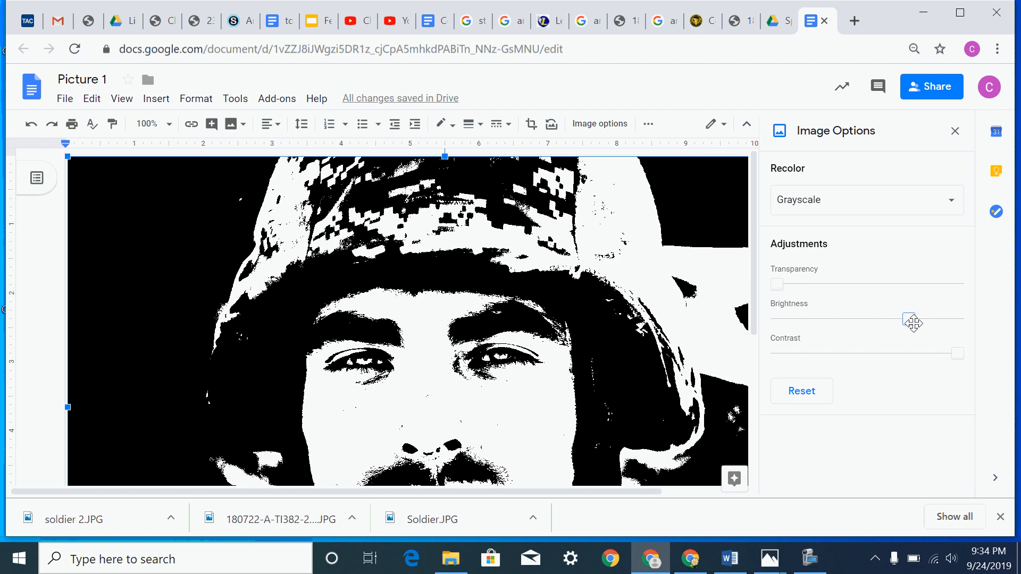
pyautogui.moveTo(914, 323); pyautogui.dragTo(915, 323)
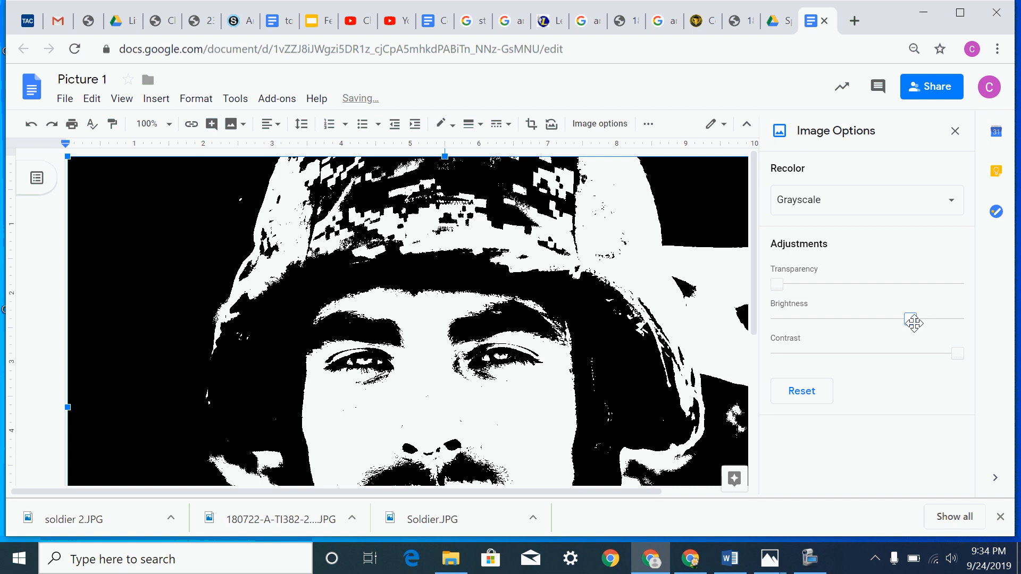
pyautogui.press('Right')
pyautogui.press('Right')
pyautogui.press('Right')
pyautogui.press('Right')
pyautogui.press('Right')
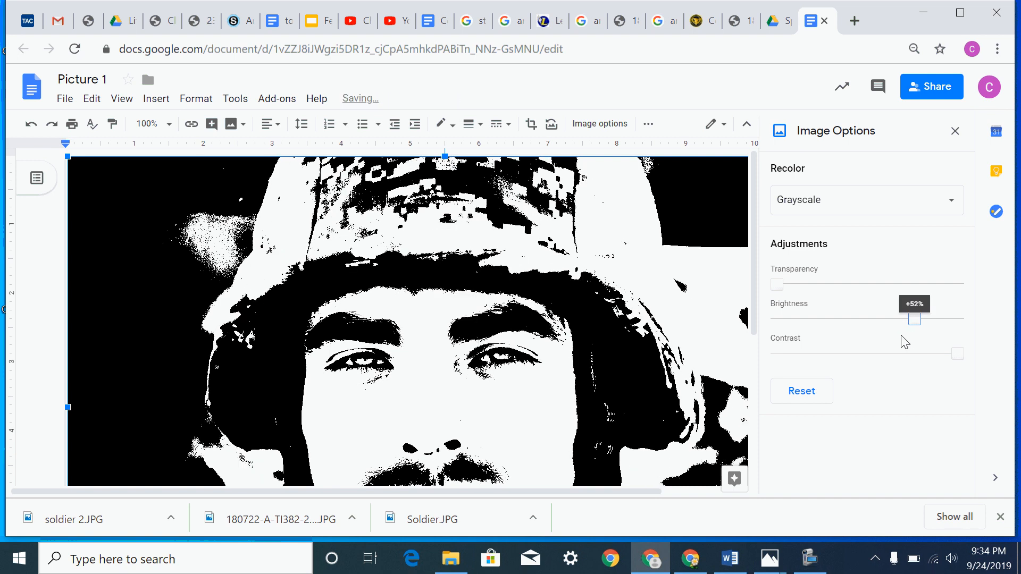
pyautogui.press('Left')
pyautogui.press('Left')
pyautogui.press('Left')
pyautogui.press('Left')
pyautogui.press('Left')
pyautogui.press('Left')
pyautogui.press('Left')
pyautogui.press('Left')
pyautogui.press('Left')
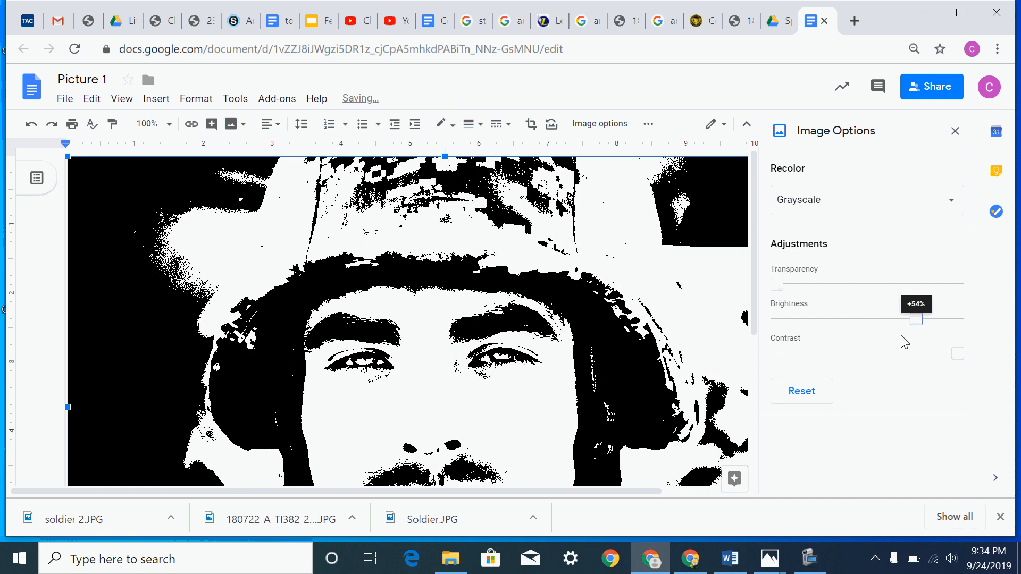
pyautogui.press('Left')
pyautogui.press('Left')
pyautogui.press('Left')
pyautogui.press('Left')
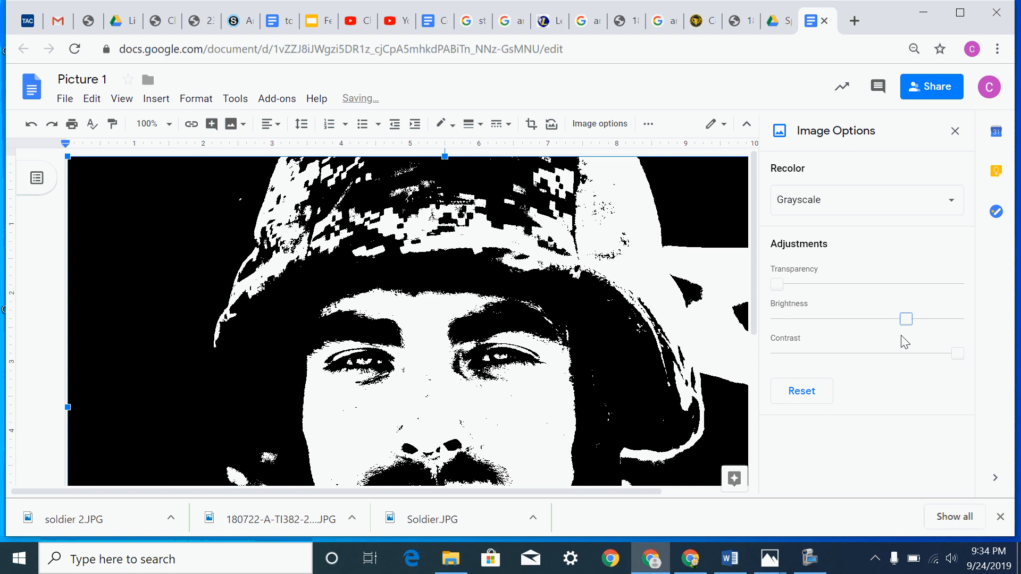
pyautogui.press('Right')
pyautogui.press('Right')
pyautogui.press('Right')
pyautogui.press('Right')
pyautogui.press('Right')
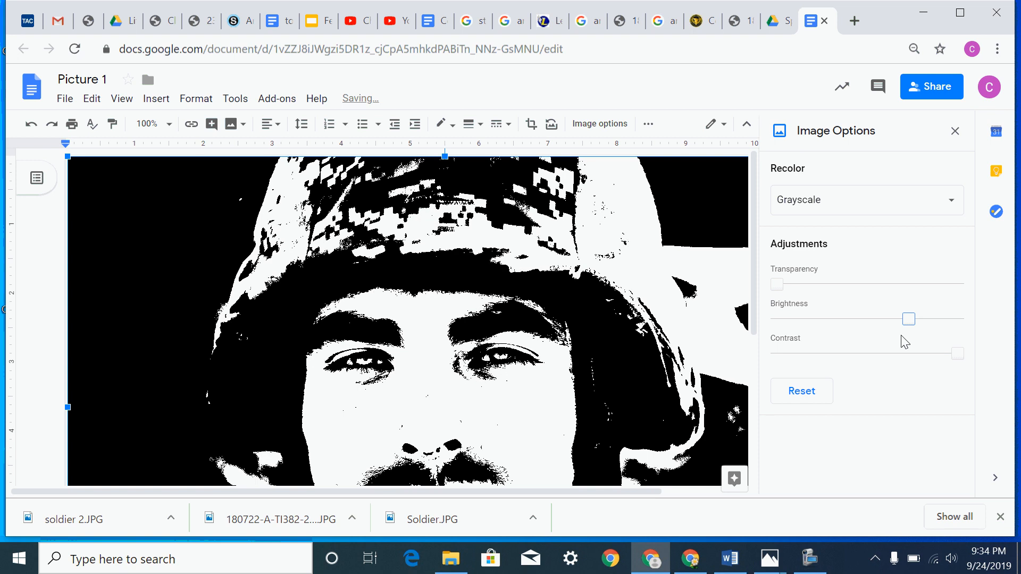
pyautogui.press('Right')
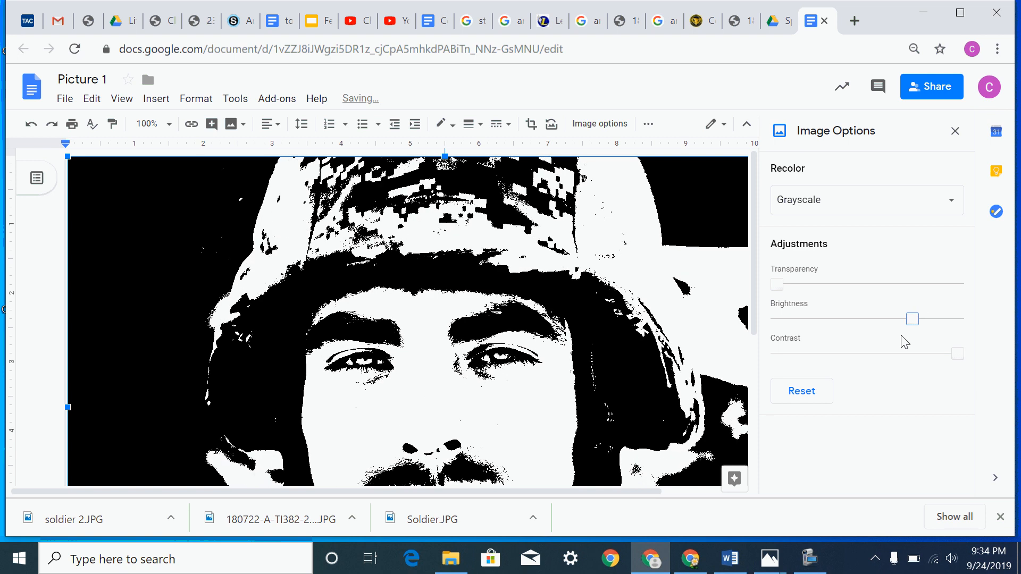
pyautogui.press('Right')
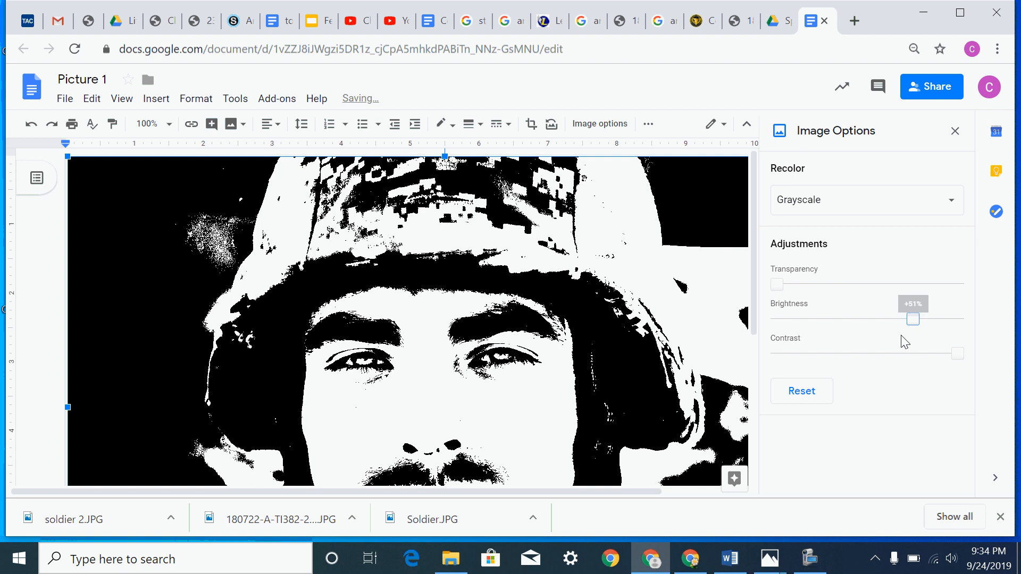
pyautogui.press('Right')
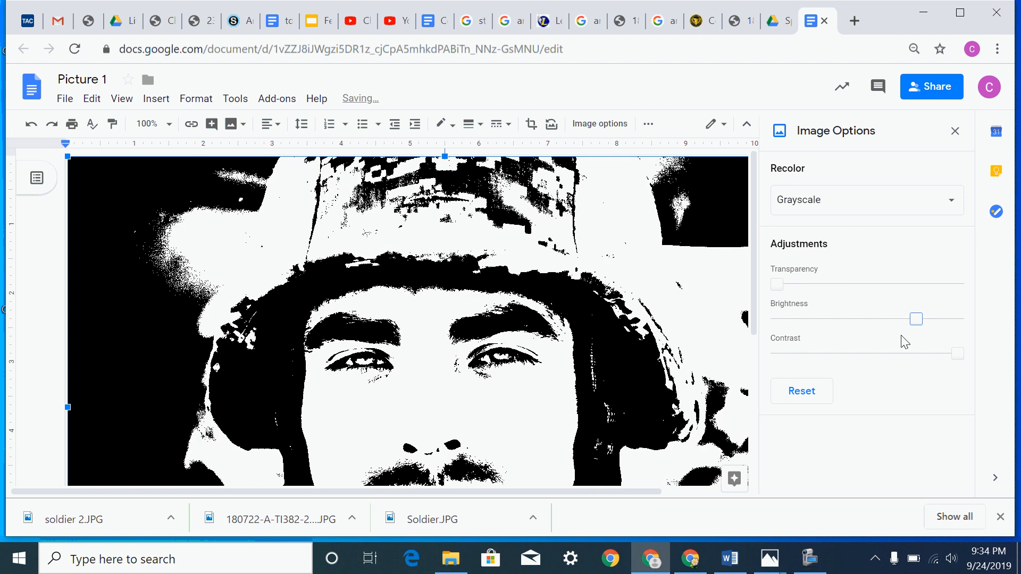
pyautogui.press('Right')
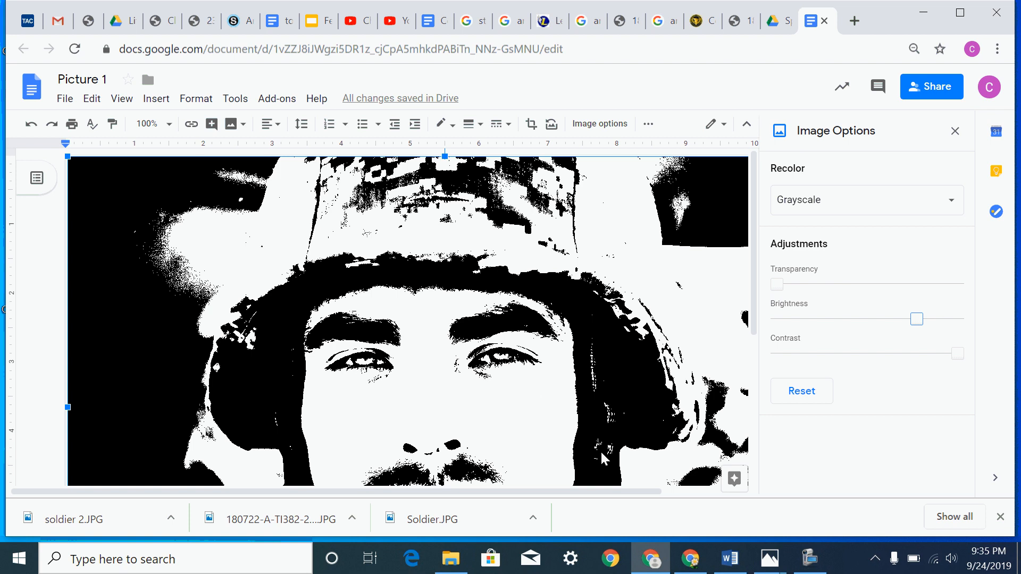
pyautogui.click(801, 569)
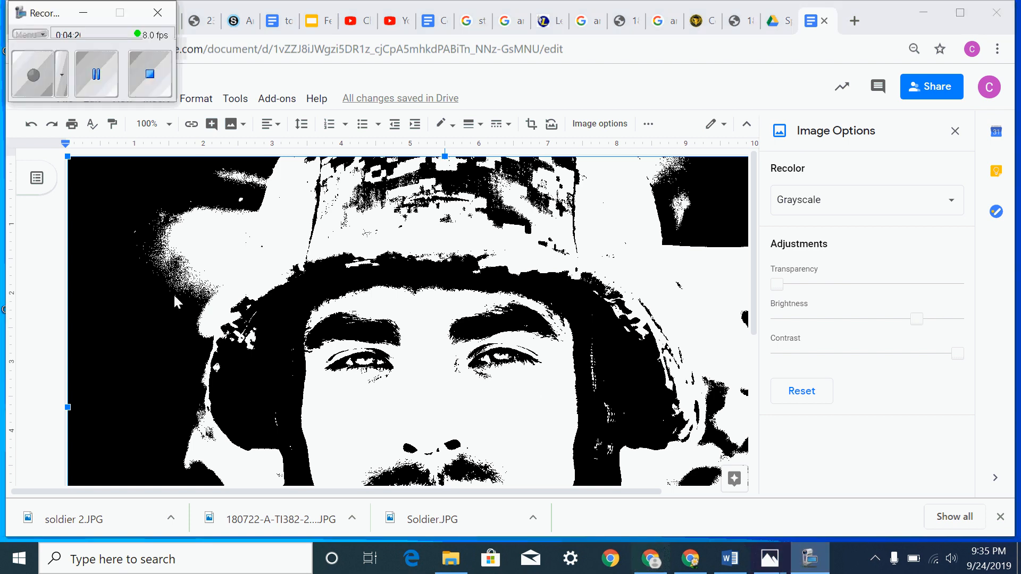